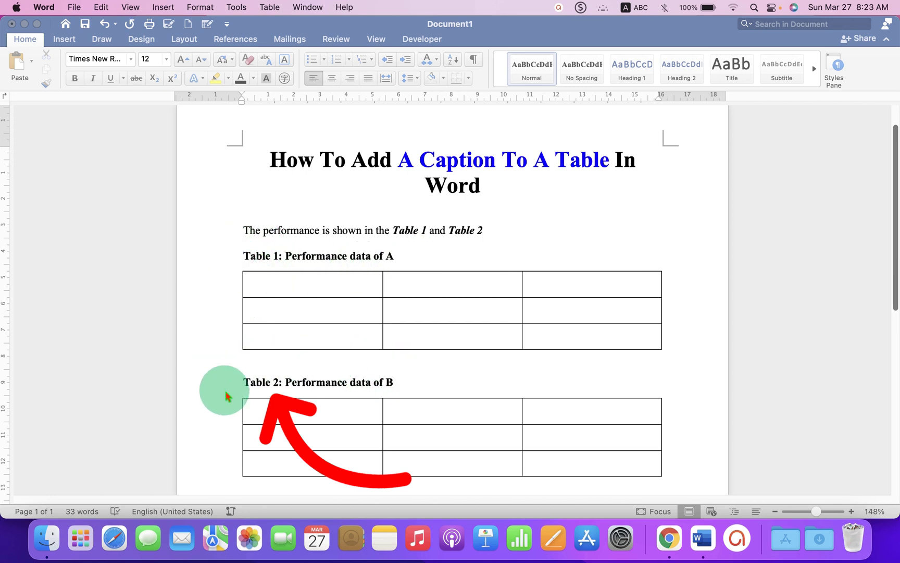
# - Undo the typed captions above both tables
pyautogui.click(408, 243)
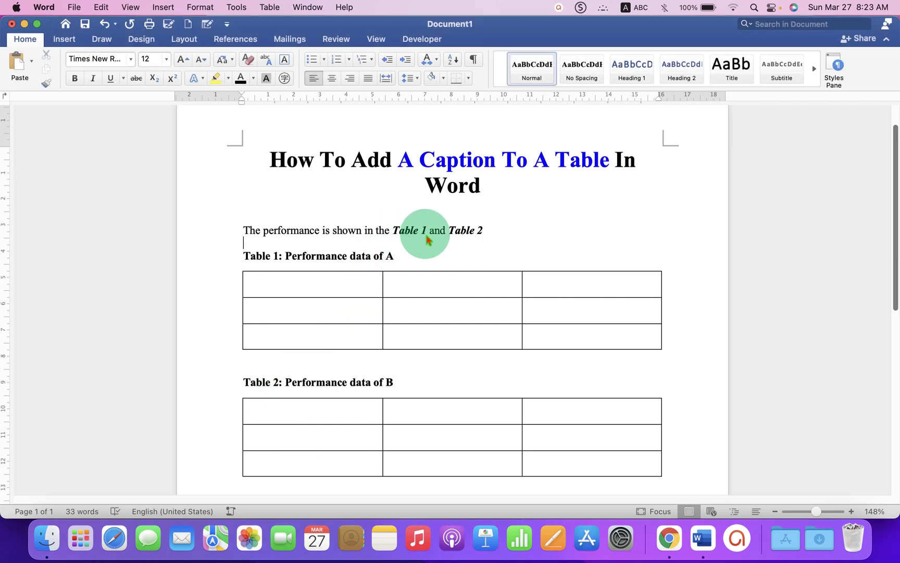
pyautogui.scroll(-5, 458, 236)
pyautogui.click(457, 236)
pyautogui.scroll(4, 466, 235)
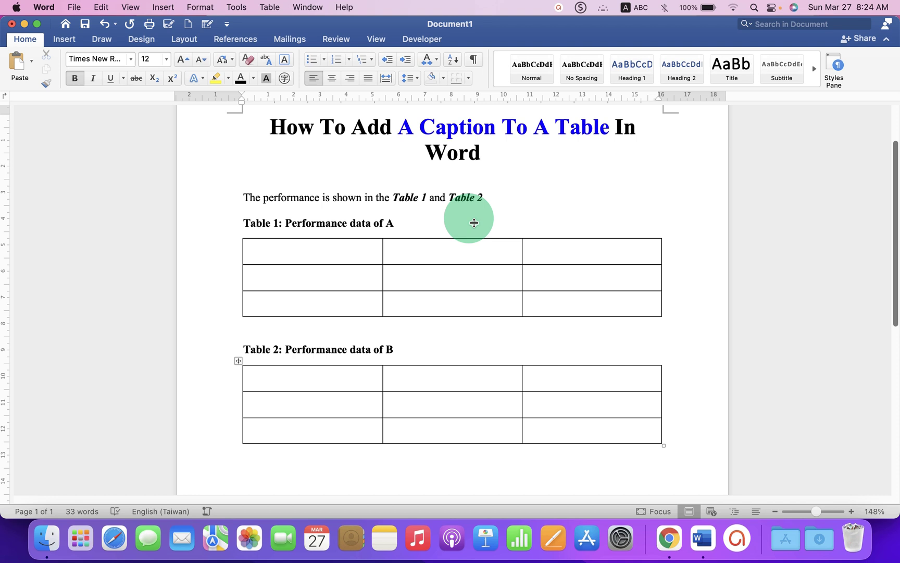
pyautogui.scroll(-4, 468, 205)
pyautogui.scroll(5, 455, 252)
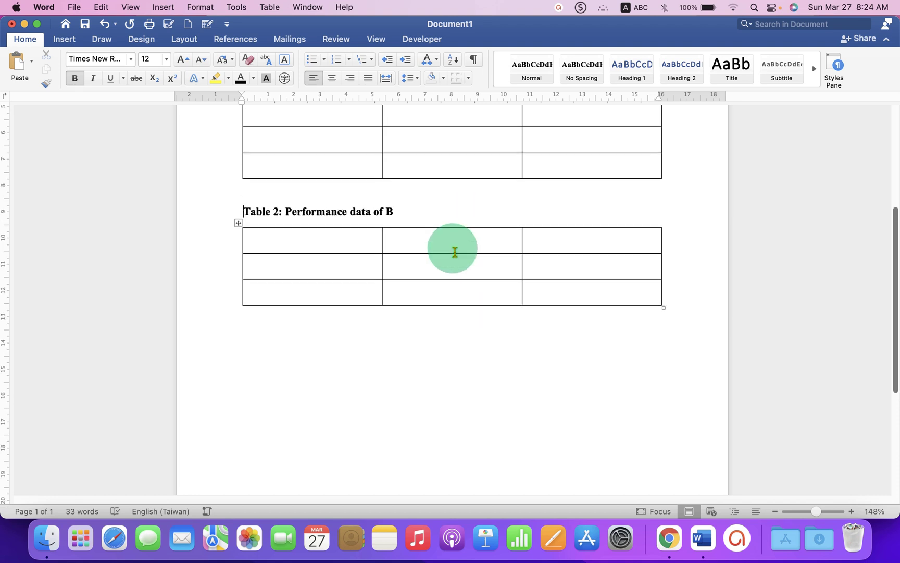
pyautogui.scroll(-5, 464, 291)
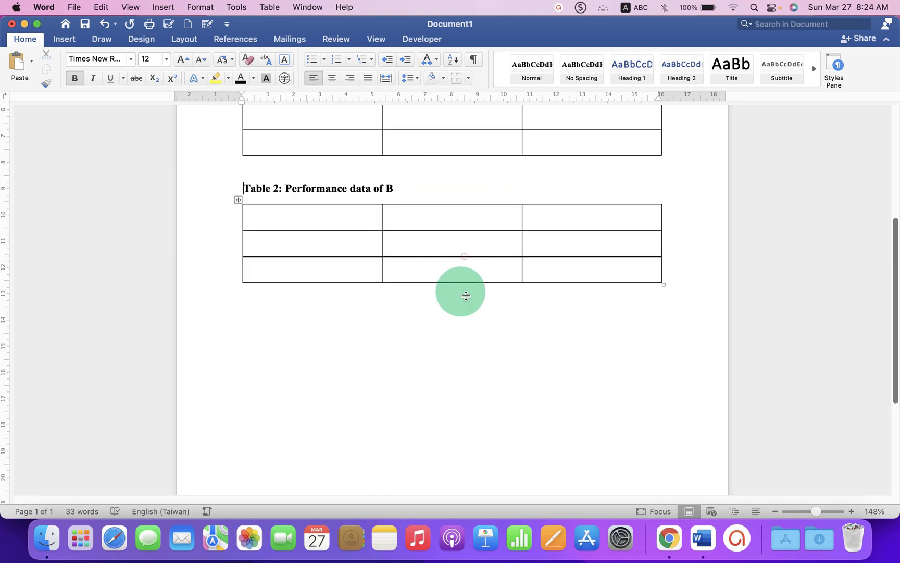
pyautogui.scroll(4, 461, 306)
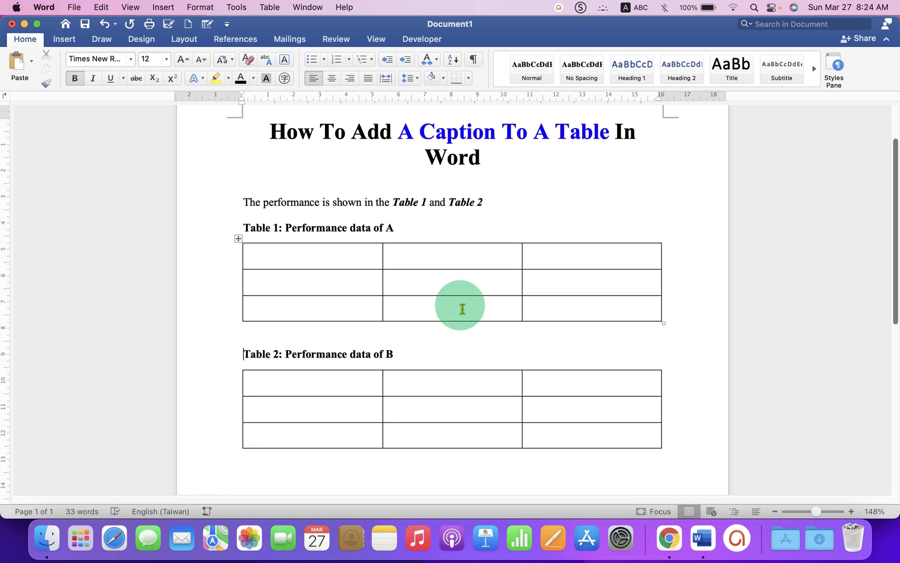
pyautogui.press('super+z')
pyautogui.press('super+z')
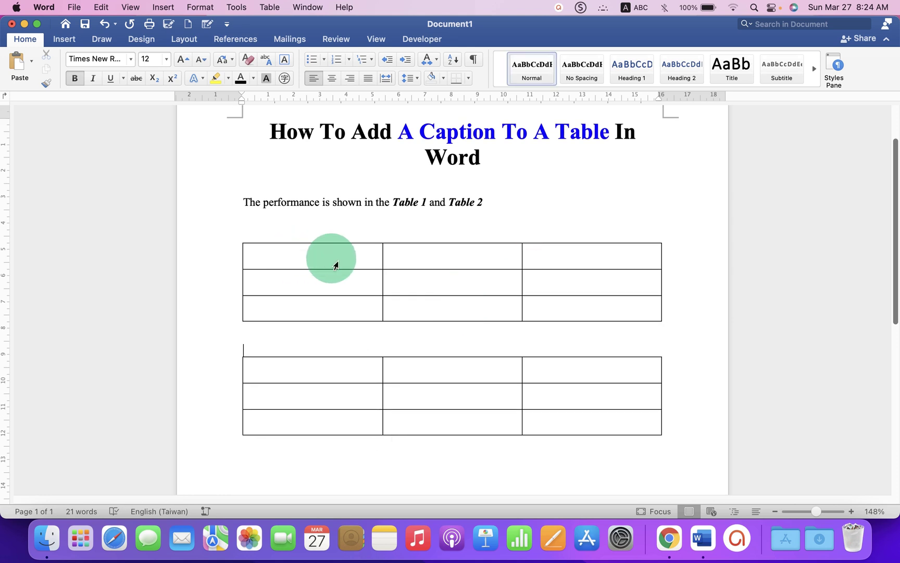
# - Select the whole first table and bring up its Insert Caption action
pyautogui.click(335, 263)
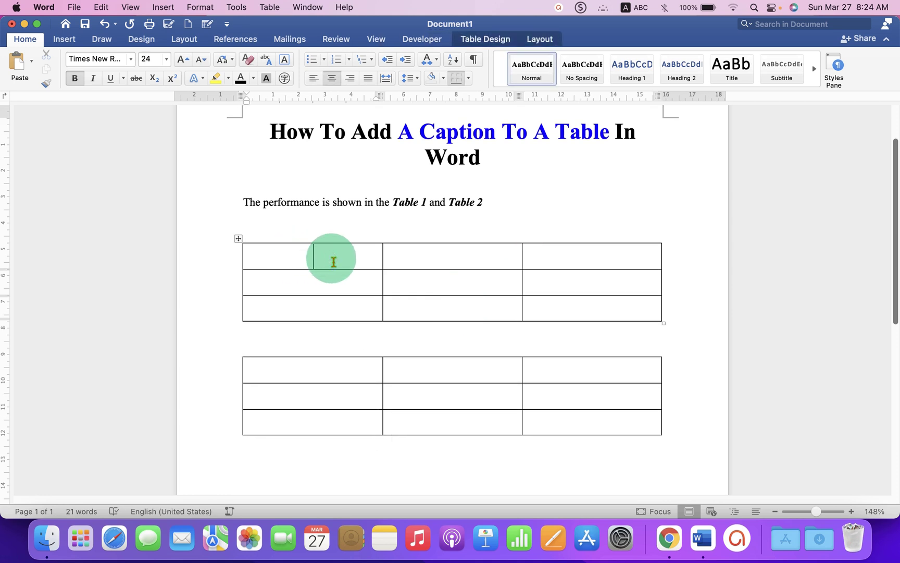
pyautogui.click(244, 239)
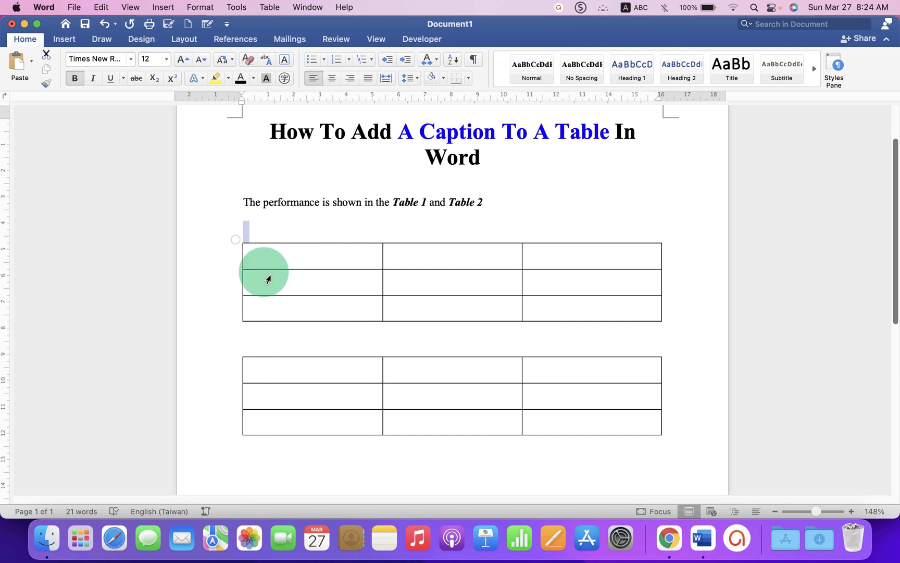
pyautogui.click(238, 239)
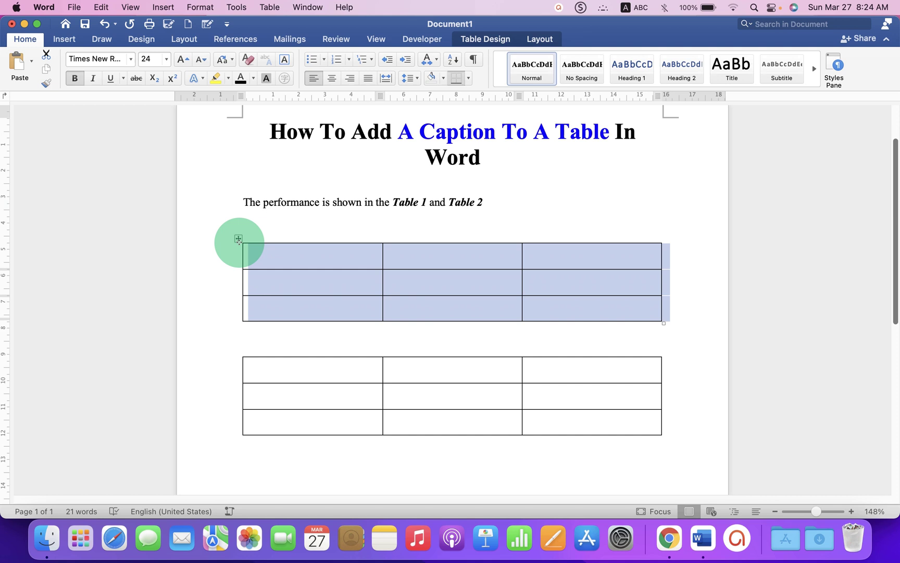
pyautogui.rightClick(238, 240)
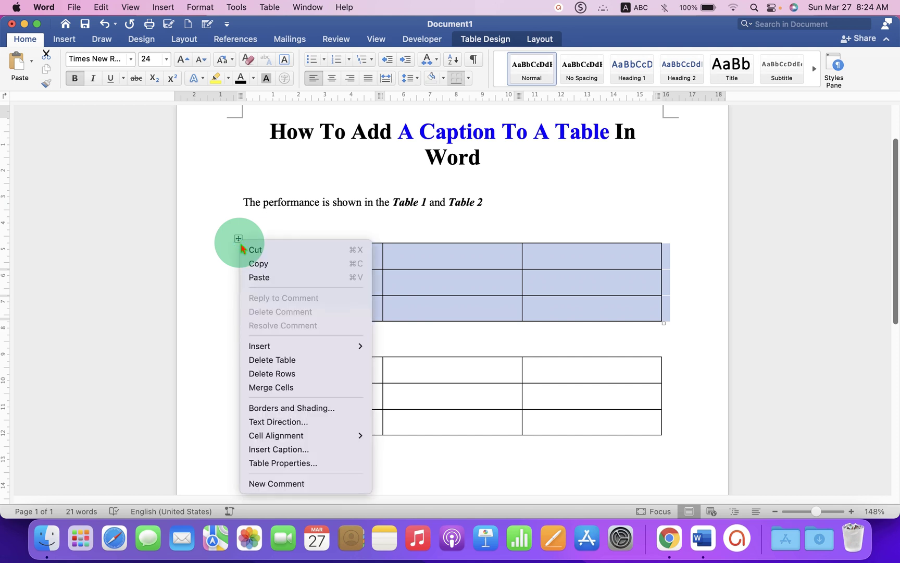
pyautogui.click(347, 448)
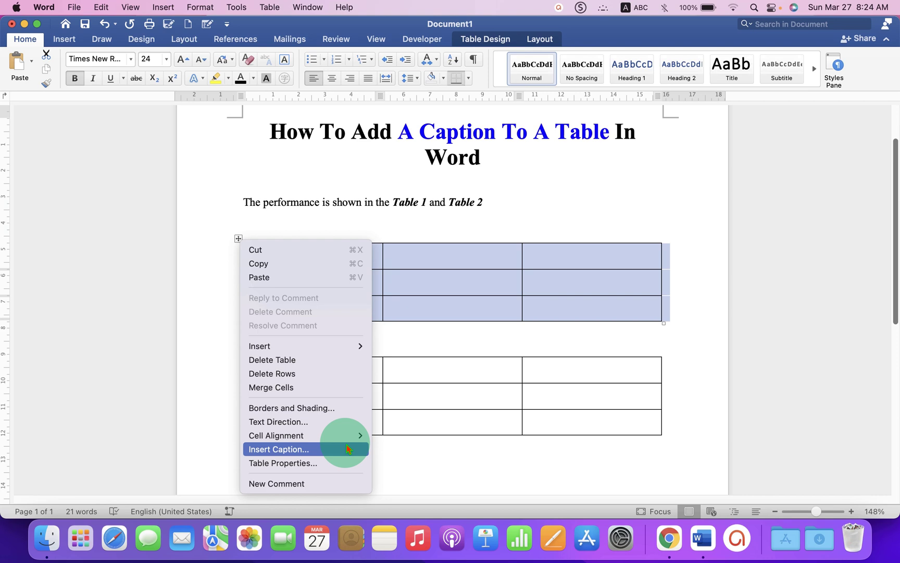
# - Set the first table's caption to 'Table 1: Performance of A', positioned Above selected item
pyautogui.click(347, 448)
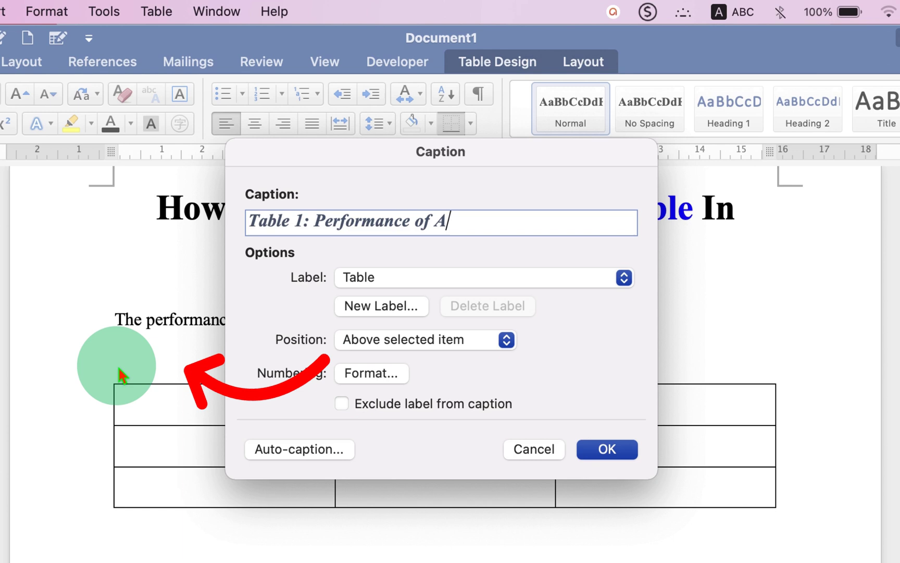
pyautogui.click(433, 341)
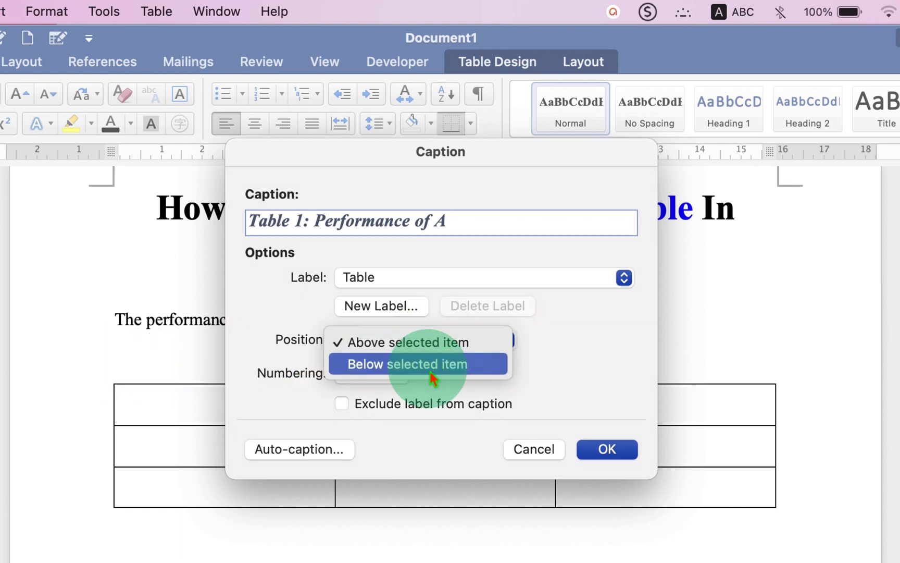
pyautogui.click(244, 323)
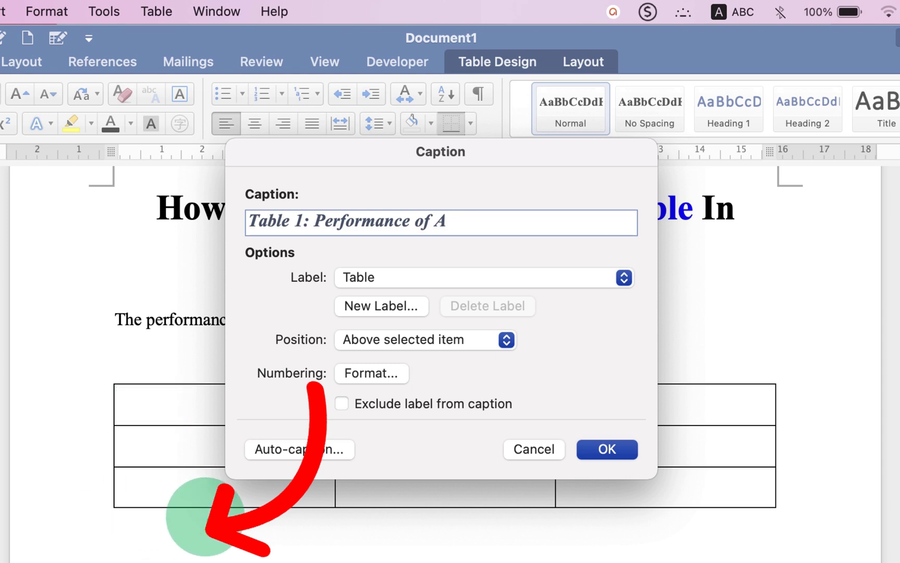
pyautogui.click(451, 356)
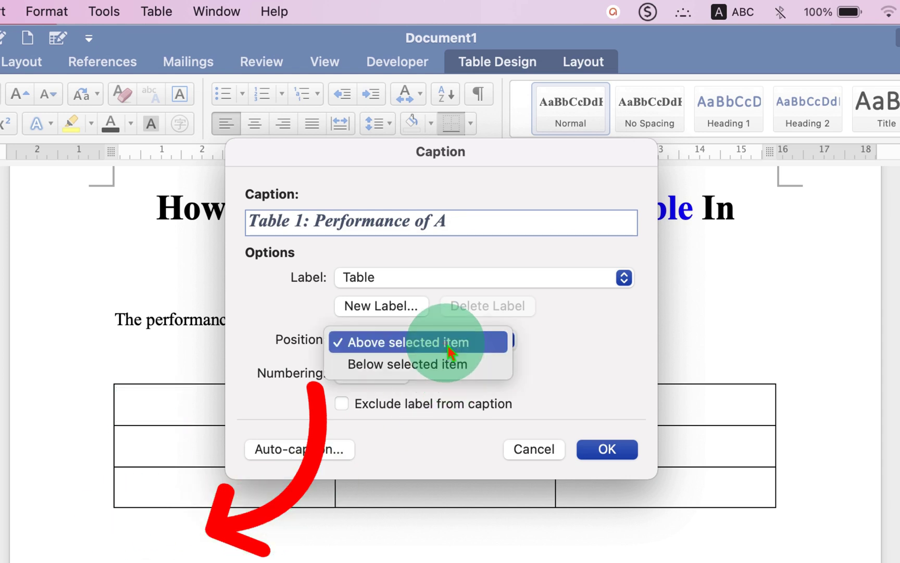
pyautogui.click(392, 355)
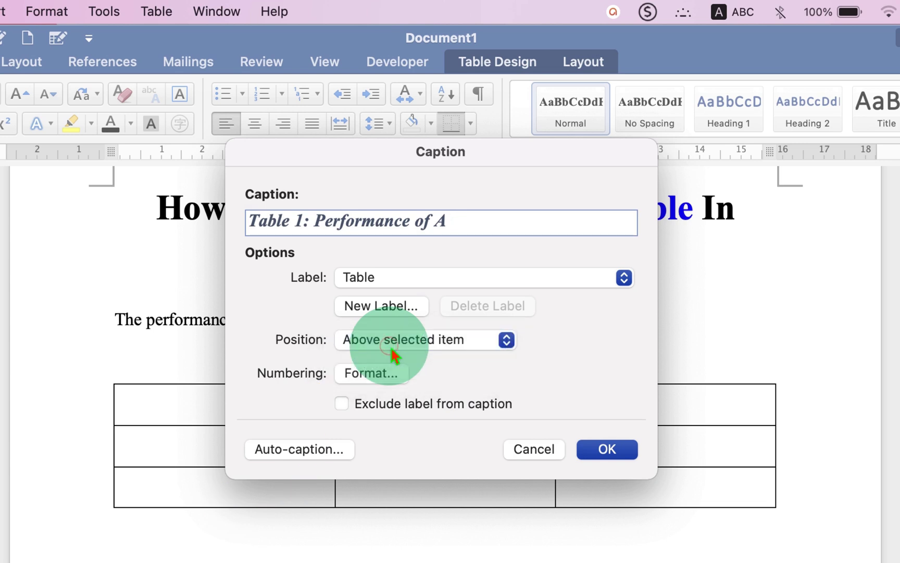
pyautogui.click(373, 385)
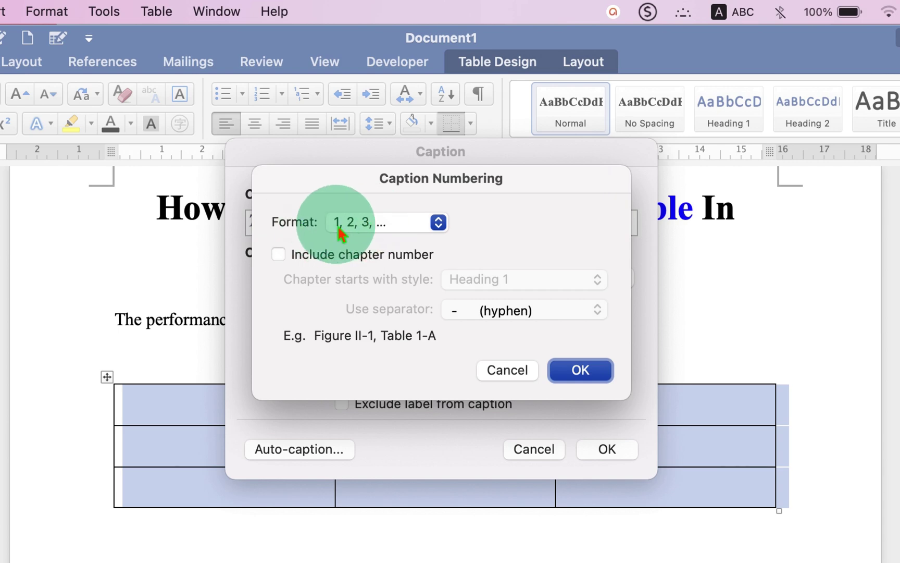
# - Keep 1, 2, 3 caption numbering and insert the Table 1 caption
pyautogui.click(362, 225)
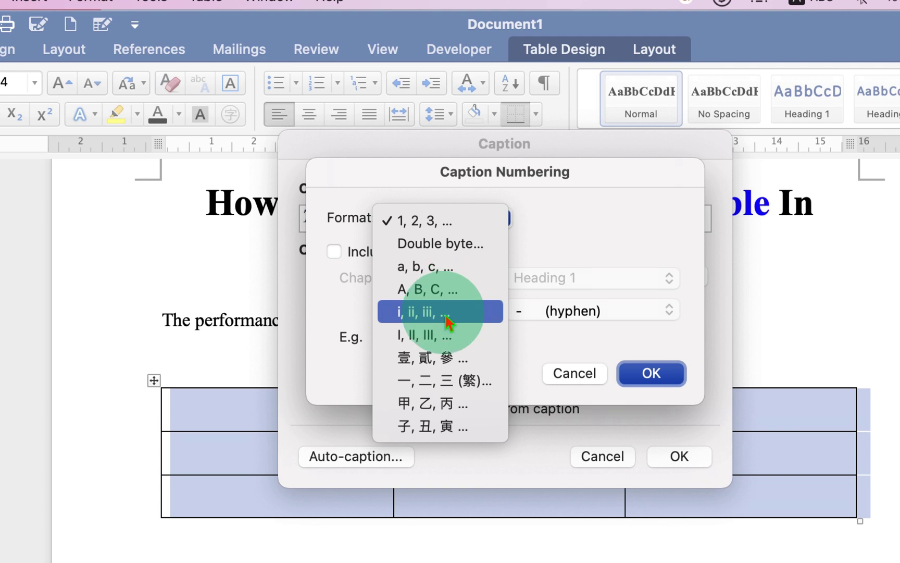
pyautogui.click(416, 222)
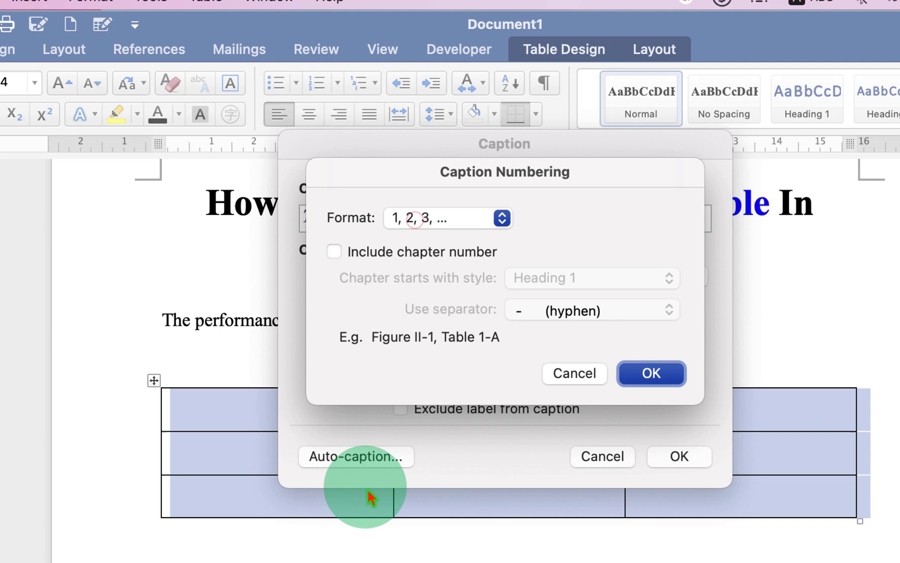
pyautogui.click(640, 374)
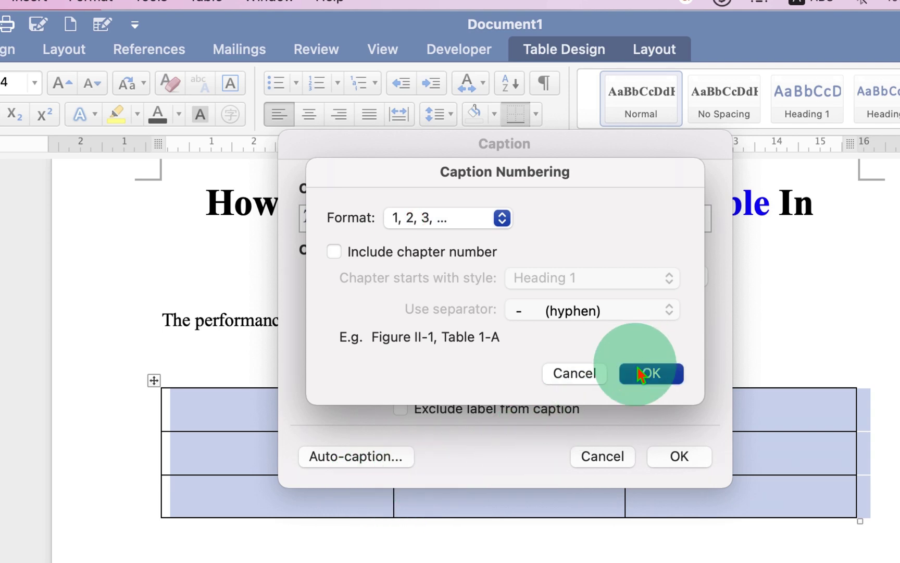
pyautogui.click(679, 465)
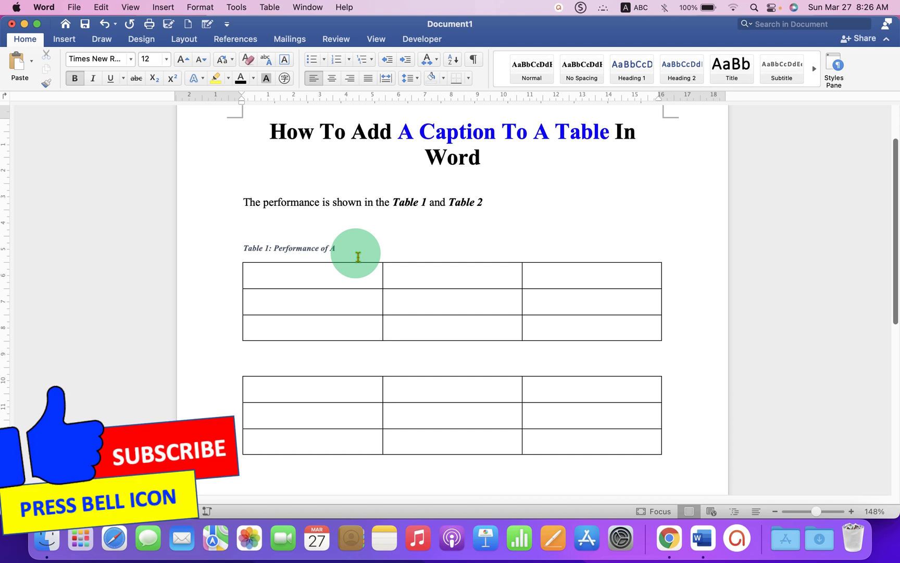
# - Make the 'Table 1: Performance of A' caption non-italic, 12 pt and black
pyautogui.moveTo(357, 254); pyautogui.dragTo(245, 247)
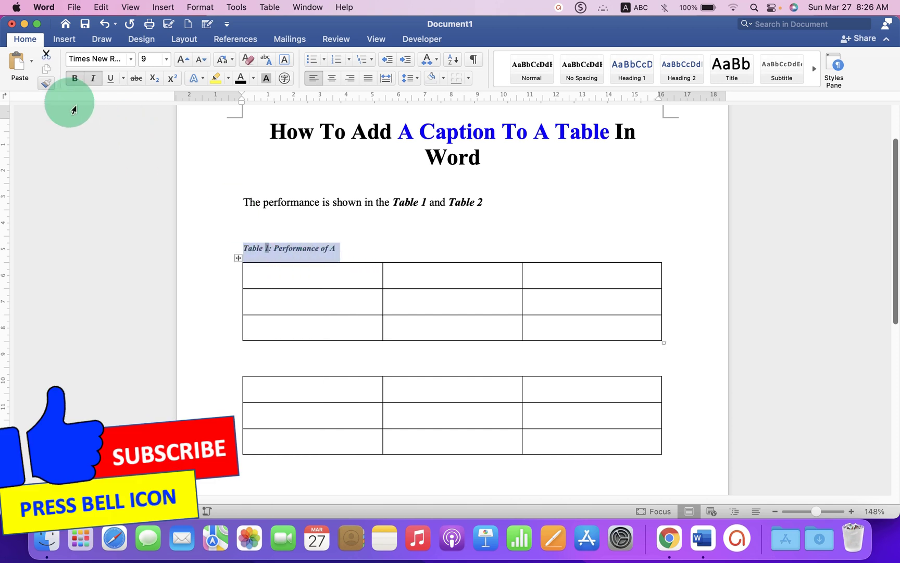
pyautogui.click(93, 79)
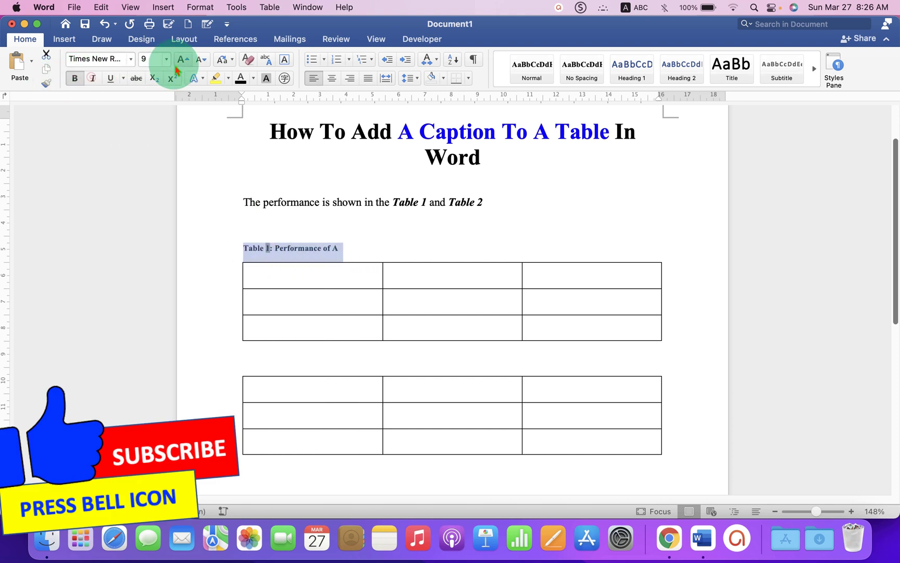
pyautogui.click(166, 60)
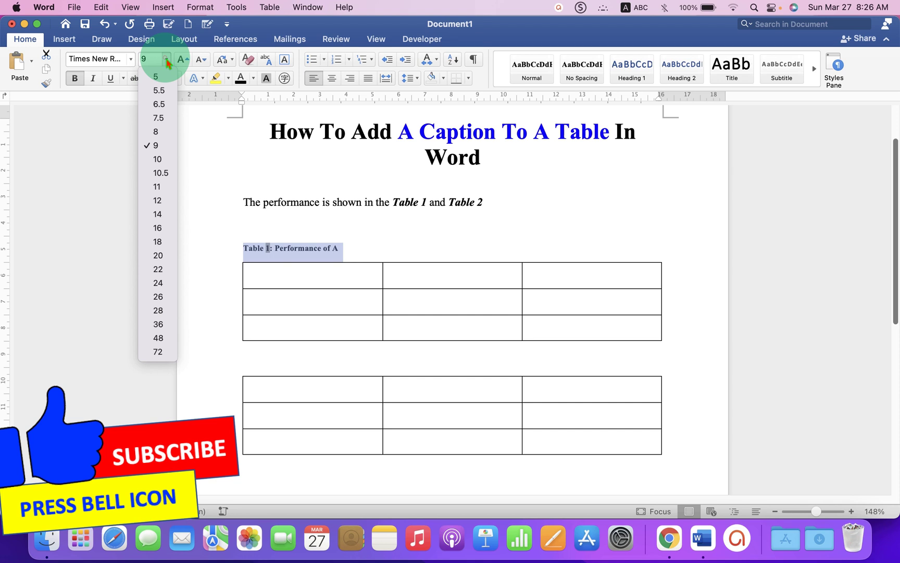
pyautogui.click(158, 200)
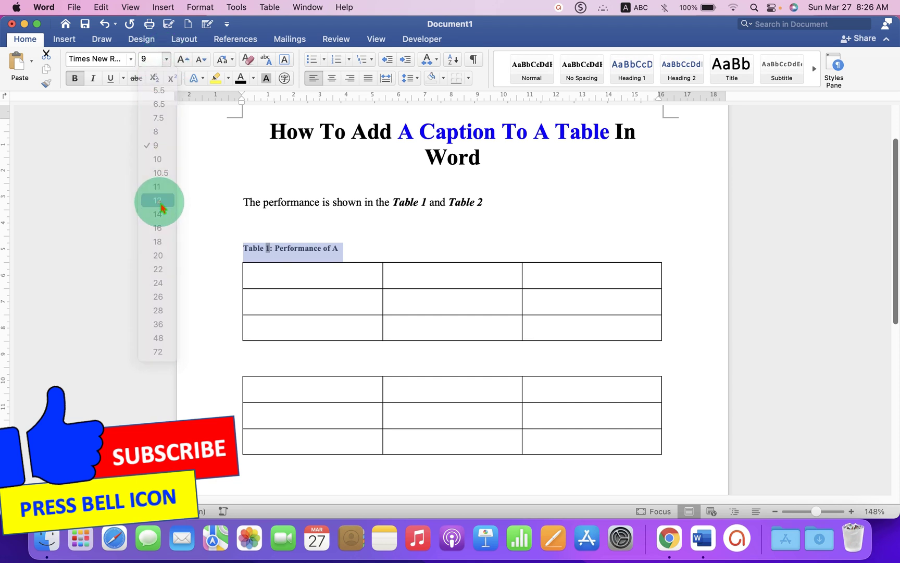
pyautogui.click(255, 78)
pyautogui.click(255, 134)
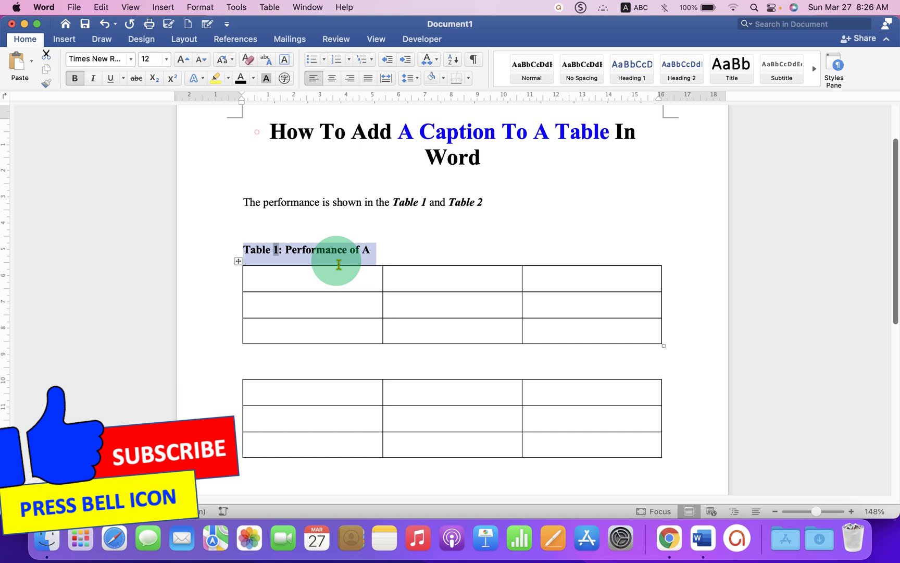
pyautogui.click(452, 233)
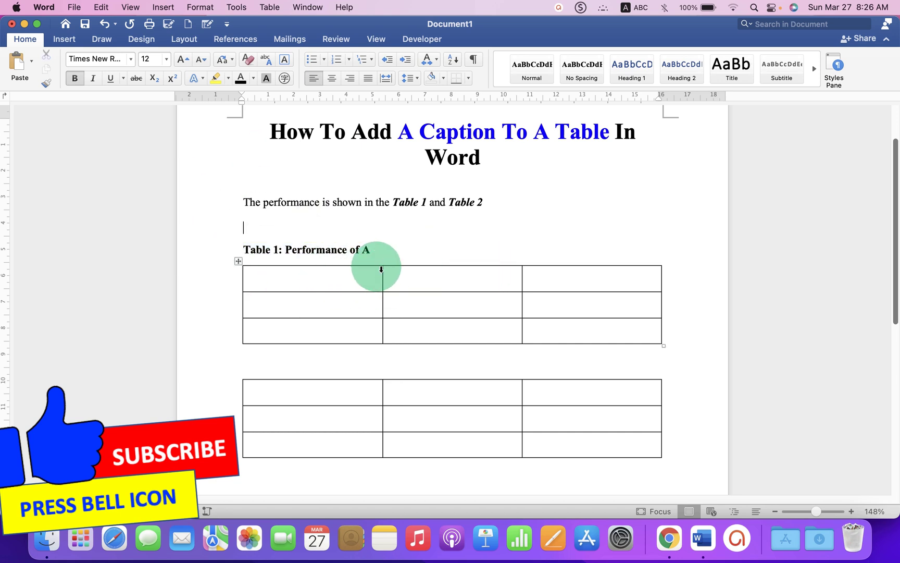
# - Select the second table and insert the caption 'Table 2: Performace of B' above it
pyautogui.click(344, 408)
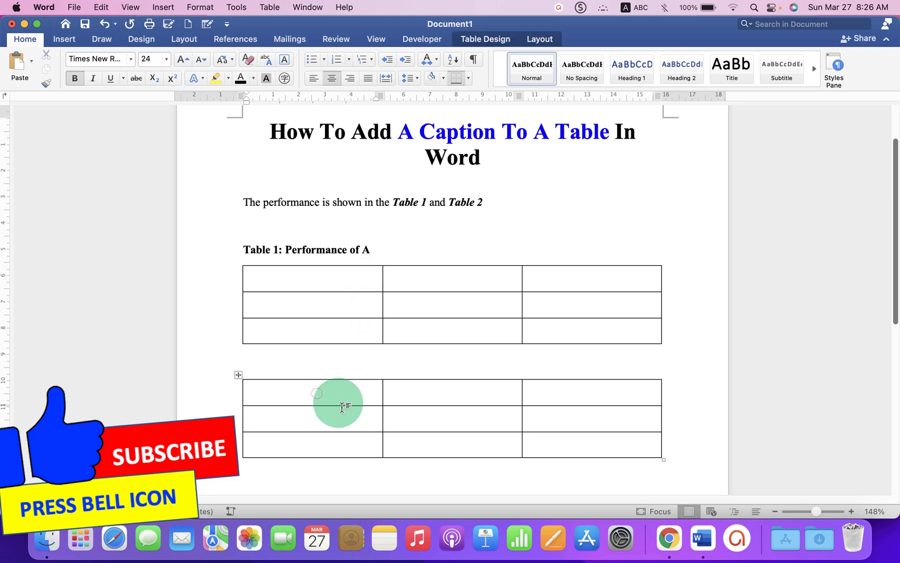
pyautogui.click(238, 374)
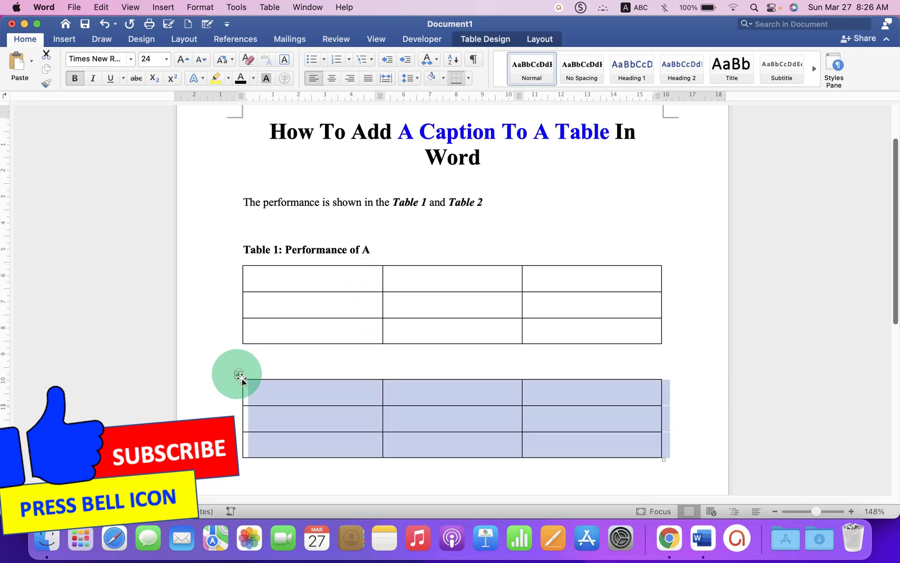
pyautogui.rightClick(242, 378)
pyautogui.click(295, 471)
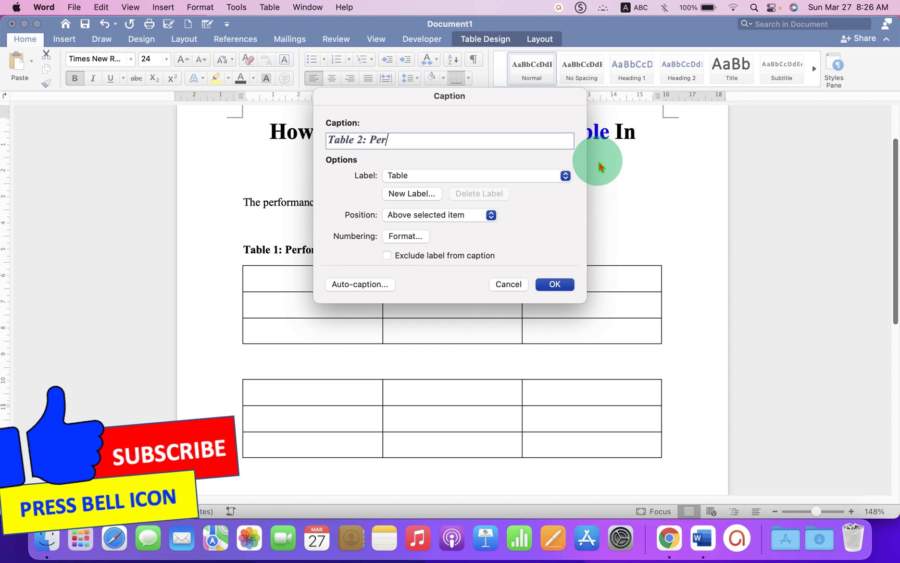
pyautogui.write('formace of B')
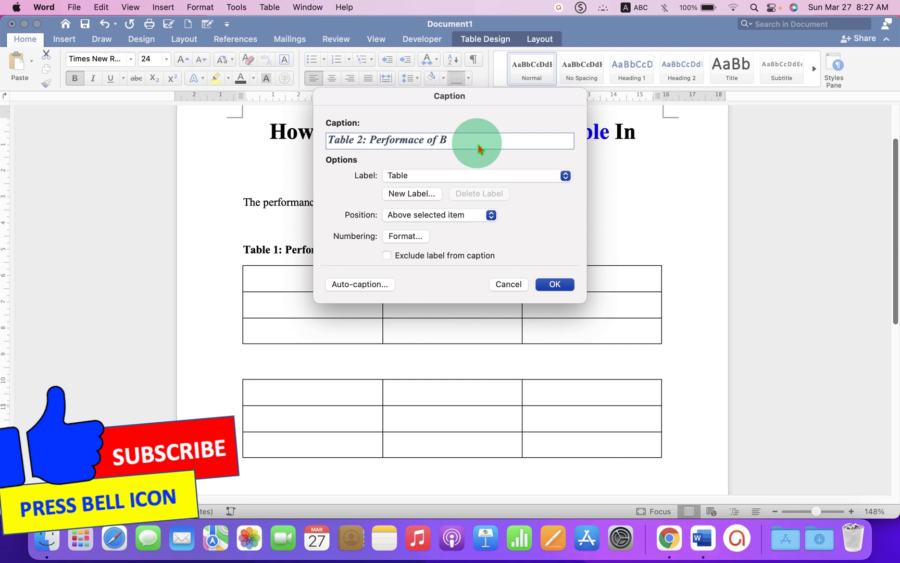
pyautogui.click(557, 285)
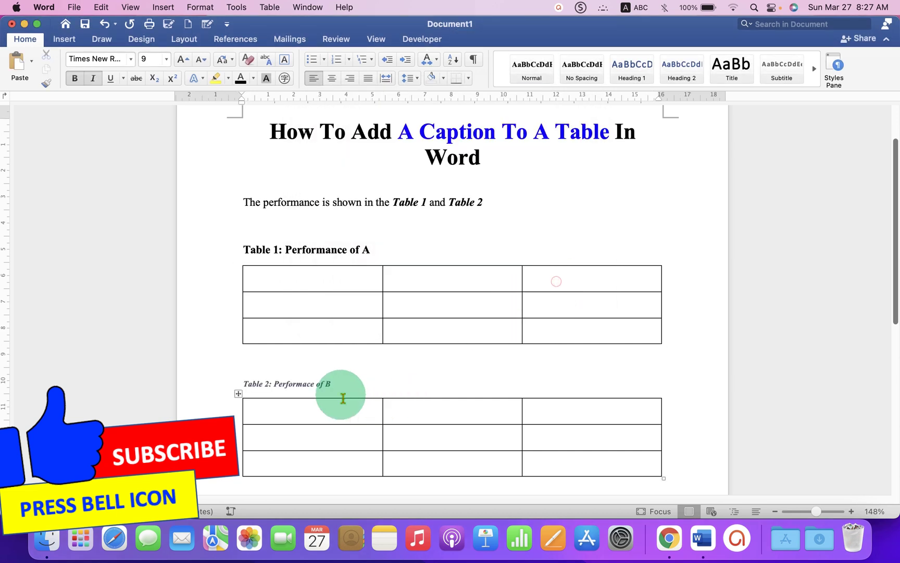
# - Make the Table 2 caption upright, 12 pt and black, and correct 'Performace' to 'Performance'
pyautogui.click(176, 386)
pyautogui.click(92, 78)
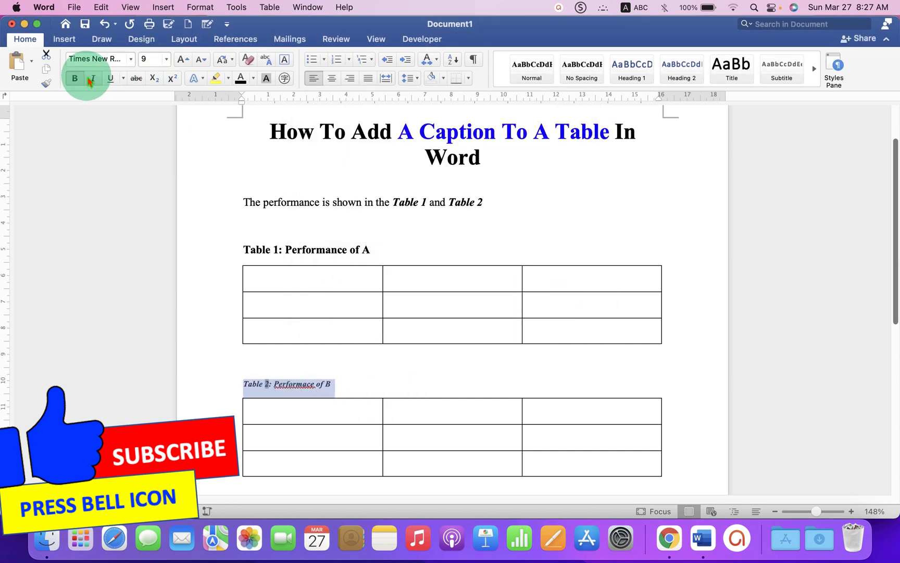
pyautogui.click(180, 58)
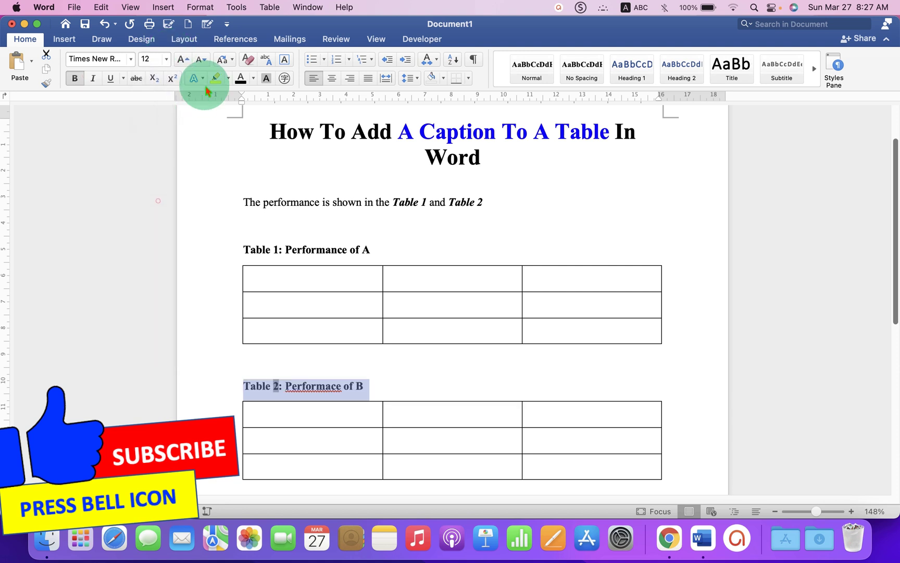
pyautogui.click(253, 78)
pyautogui.click(255, 132)
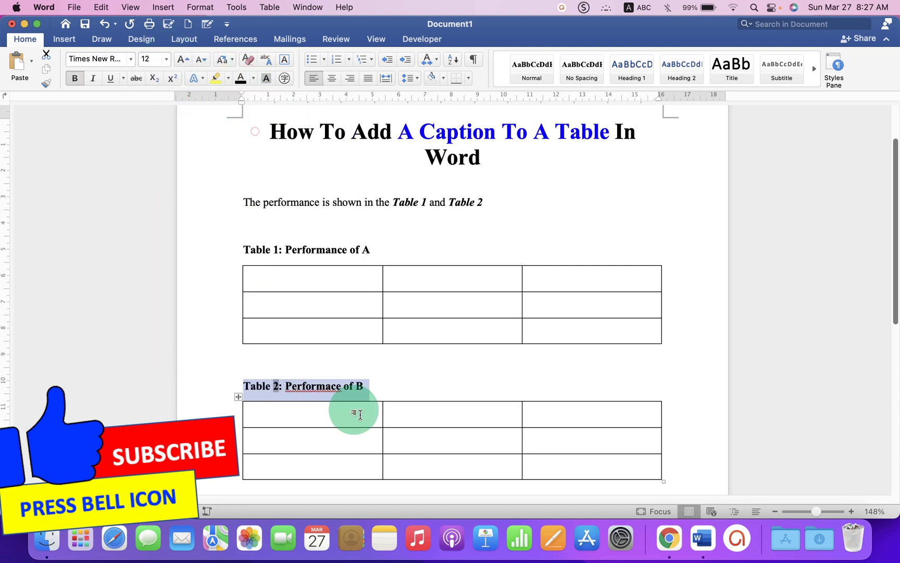
pyautogui.click(344, 384)
pyautogui.rightClick(321, 387)
pyautogui.click(360, 319)
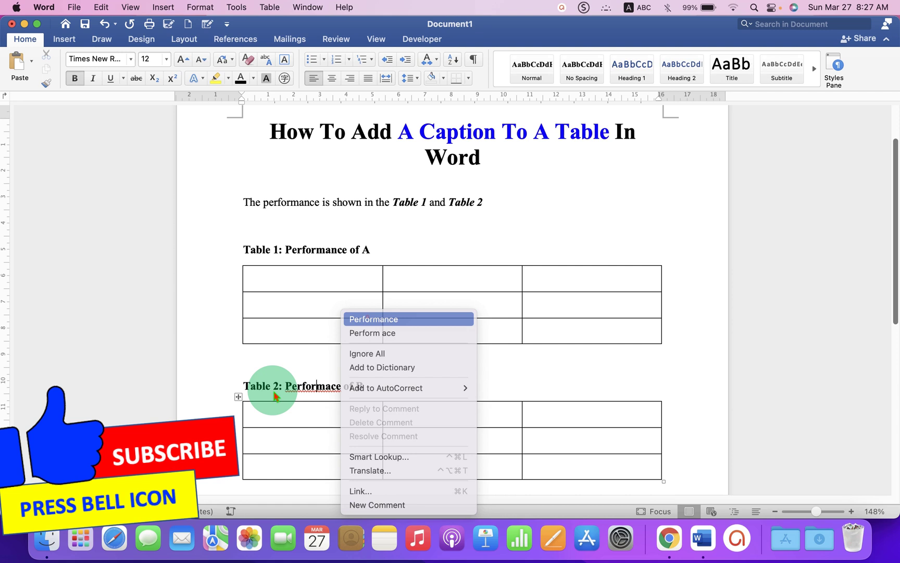
# - Delete 'Table 1 and Table 2' from the end of the intro sentence
pyautogui.click(396, 202)
pyautogui.hotkey('shift', 'End')
pyautogui.press('Delete')
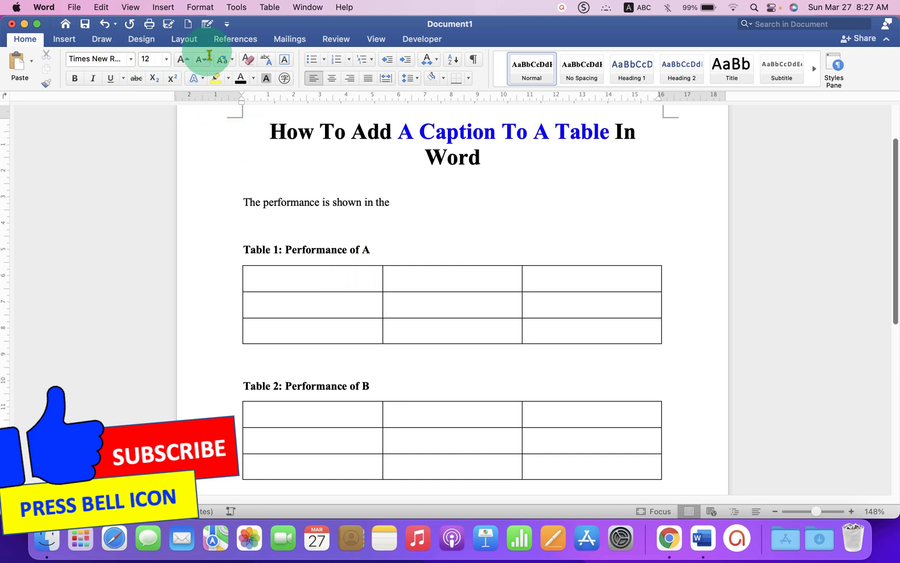
pyautogui.click(254, 44)
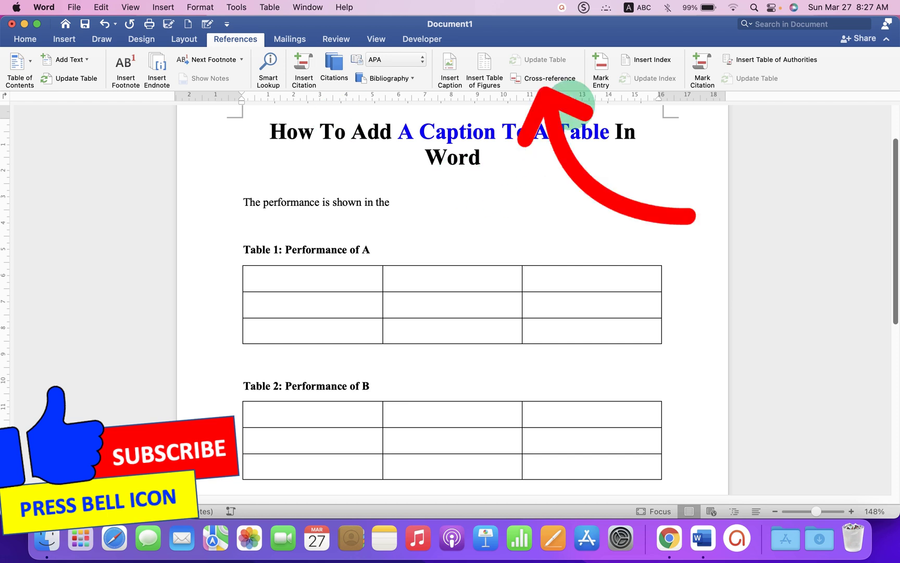
# - Insert a linked cross-reference to Table 1 showing only label and number
pyautogui.click(560, 84)
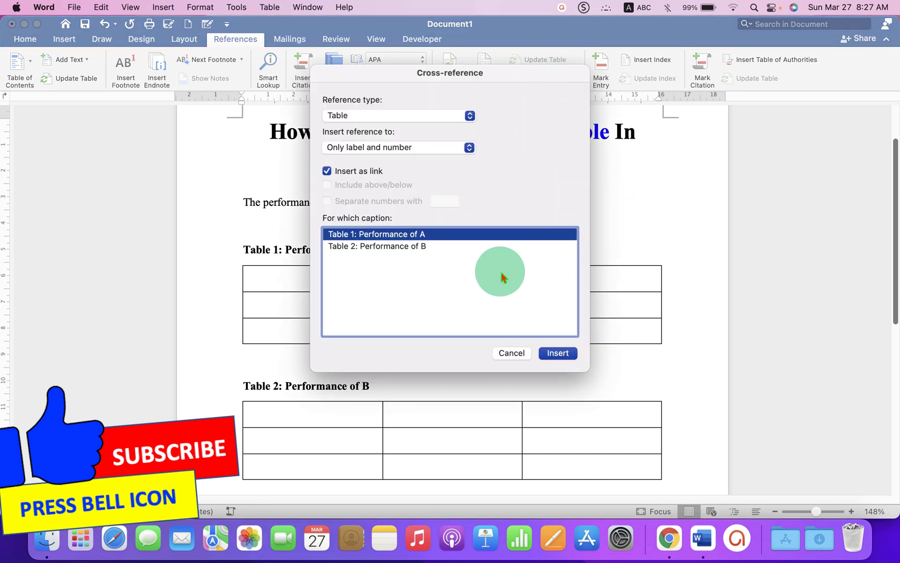
pyautogui.click(422, 115)
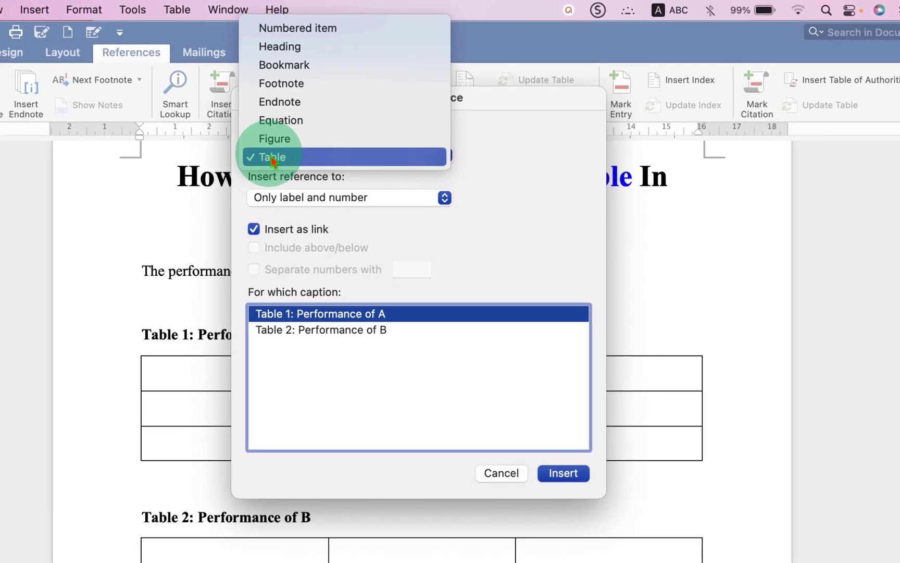
pyautogui.click(272, 158)
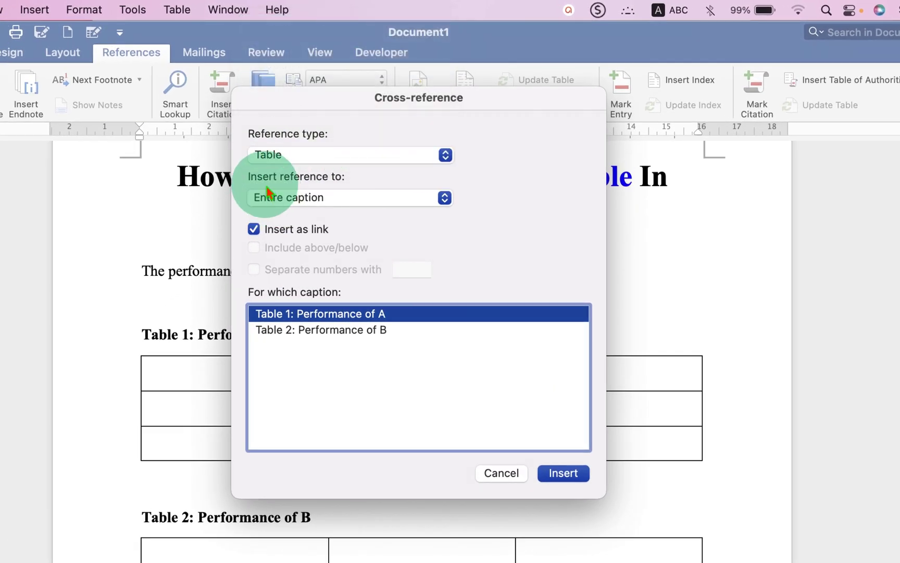
pyautogui.click(357, 203)
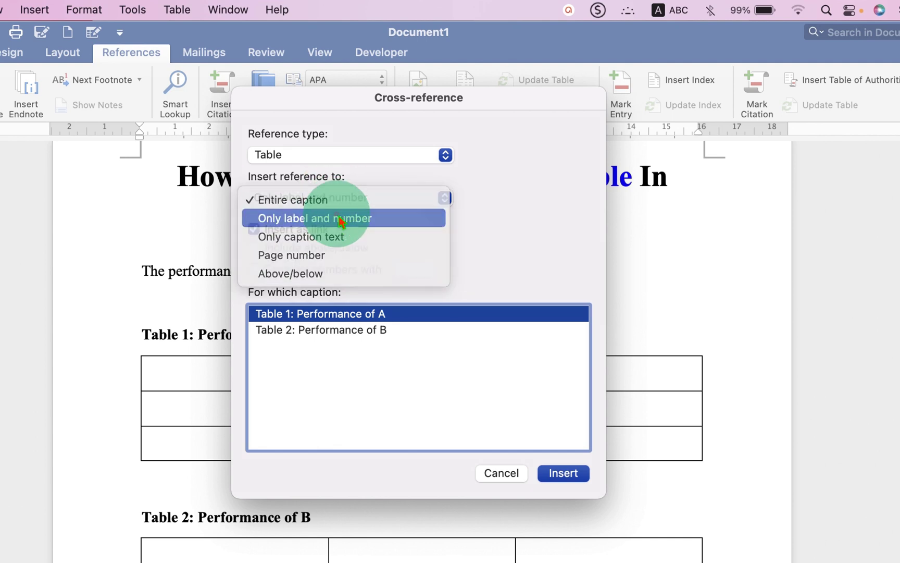
pyautogui.click(339, 221)
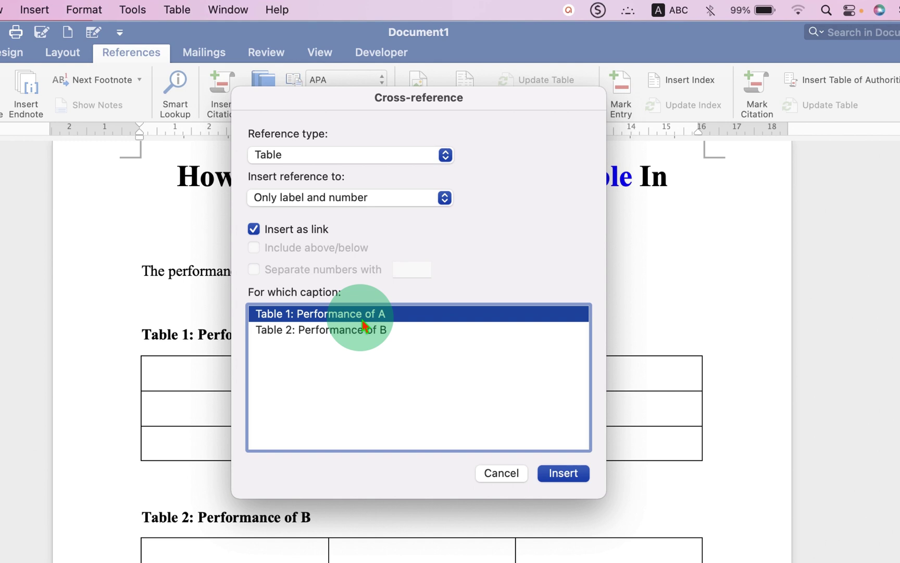
pyautogui.click(558, 477)
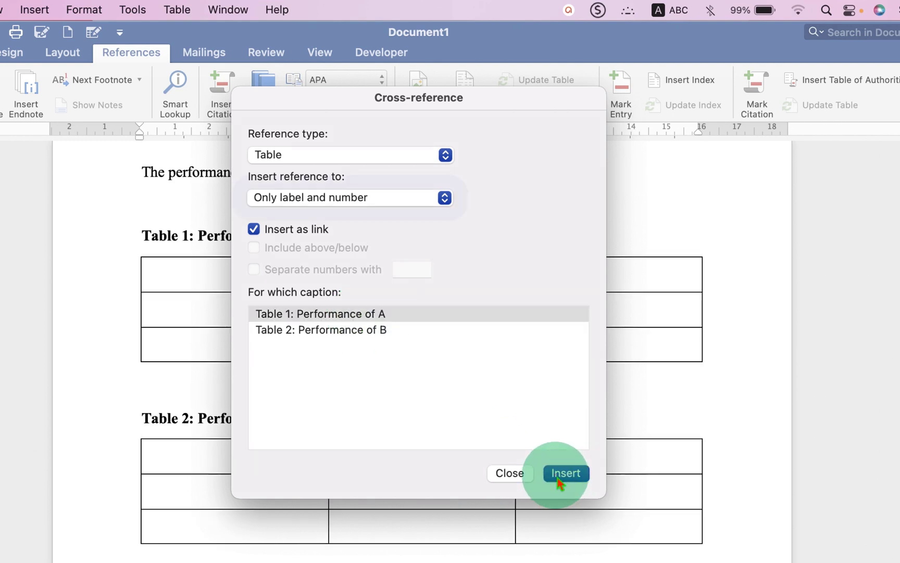
pyautogui.click(513, 474)
pyautogui.scroll(2, 569, 448)
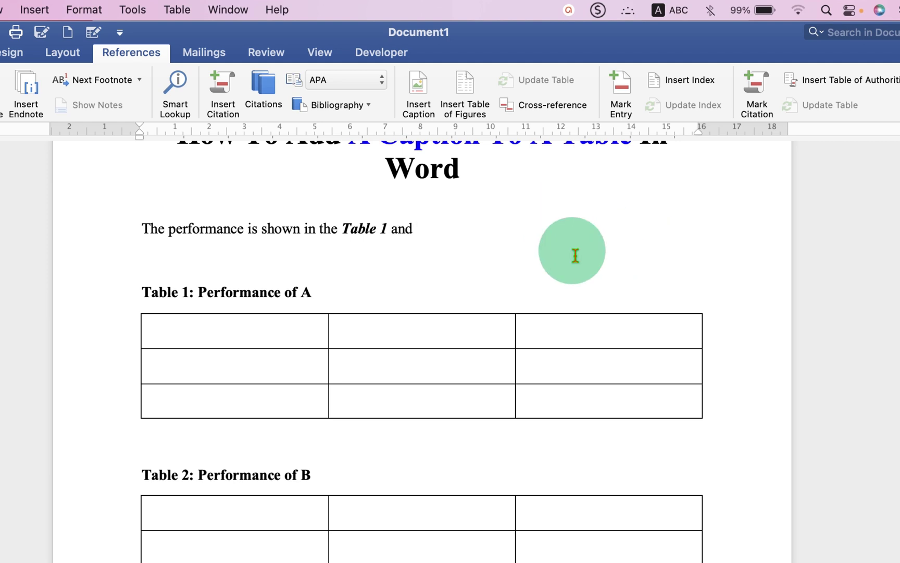
# - Add a linked 'Table 2' cross-reference, only label and number, after 'and'
pyautogui.click(547, 112)
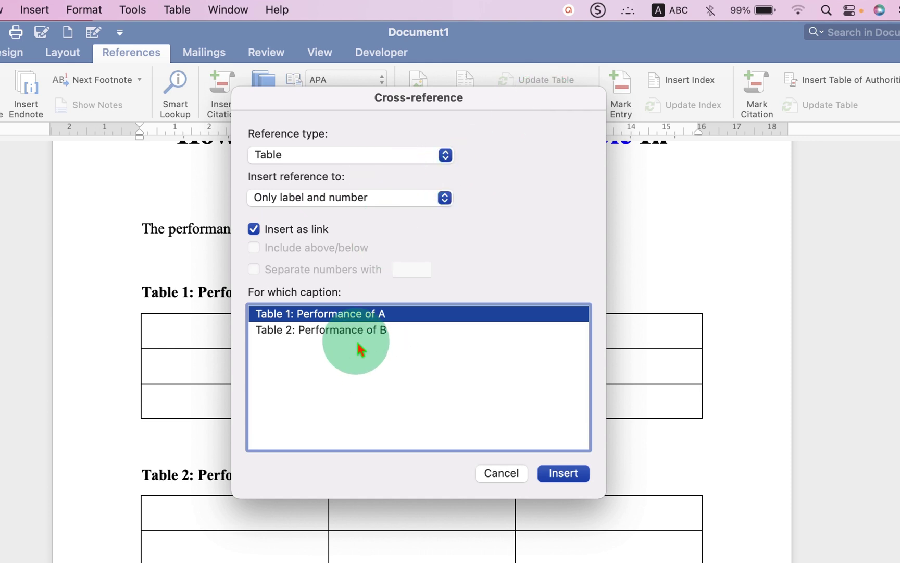
pyautogui.click(359, 331)
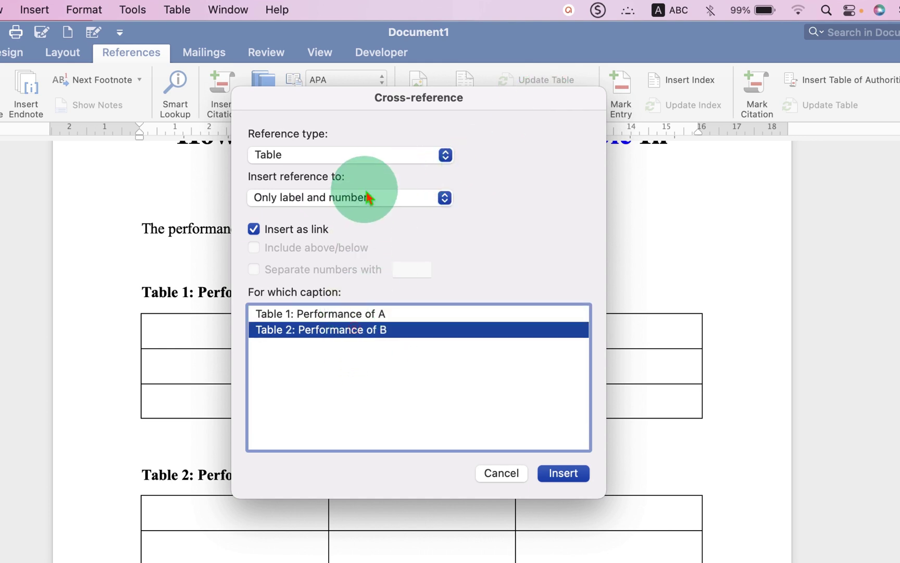
pyautogui.click(362, 198)
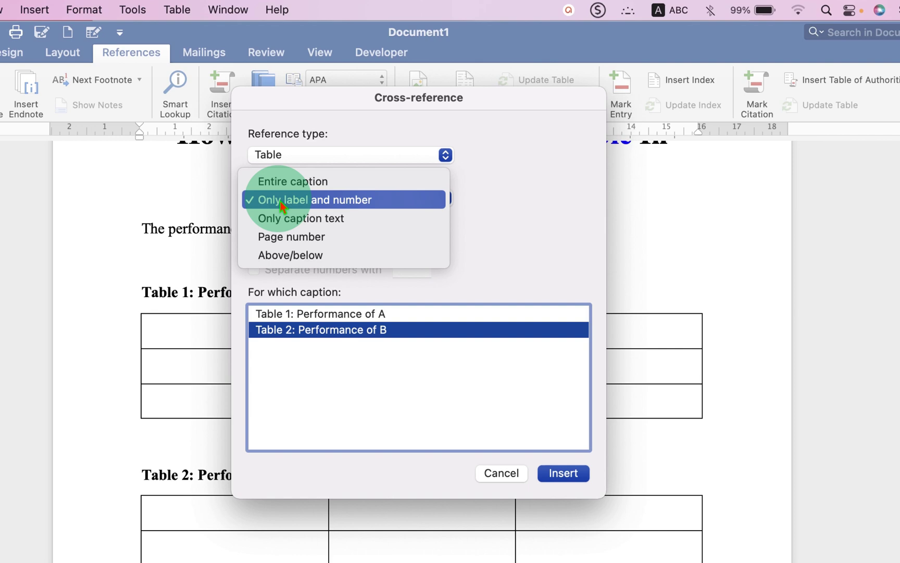
pyautogui.click(300, 203)
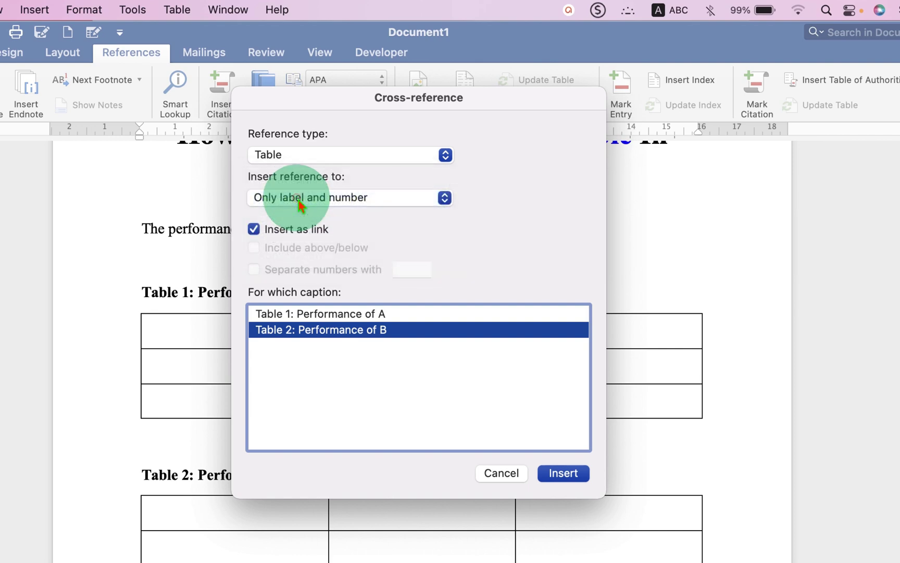
pyautogui.click(555, 474)
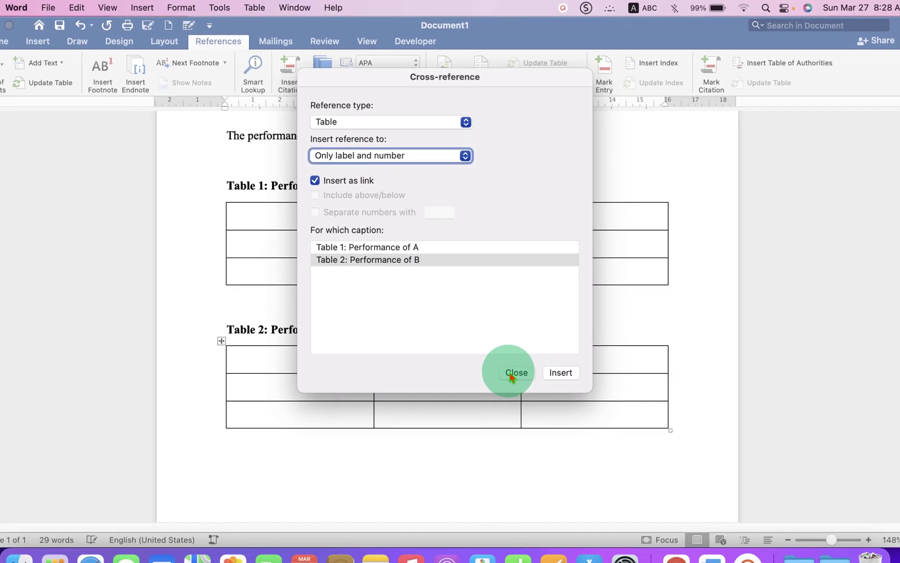
pyautogui.click(510, 473)
pyautogui.scroll(5, 557, 342)
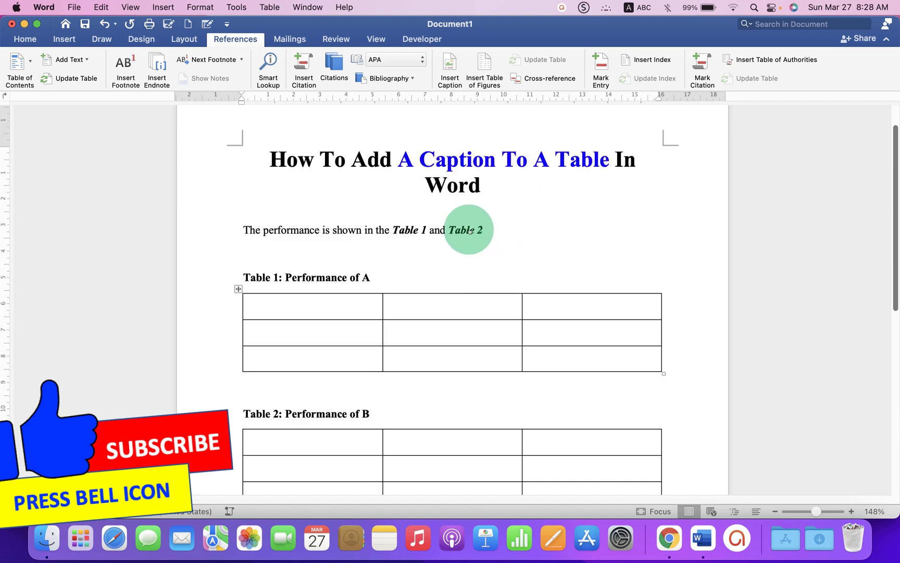
pyautogui.click(471, 230)
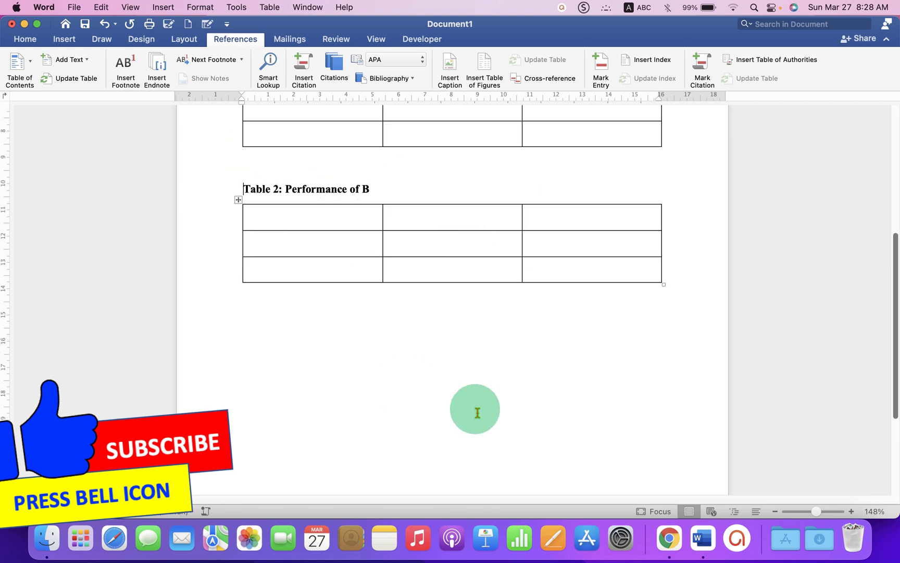
pyautogui.scroll(5, 475, 410)
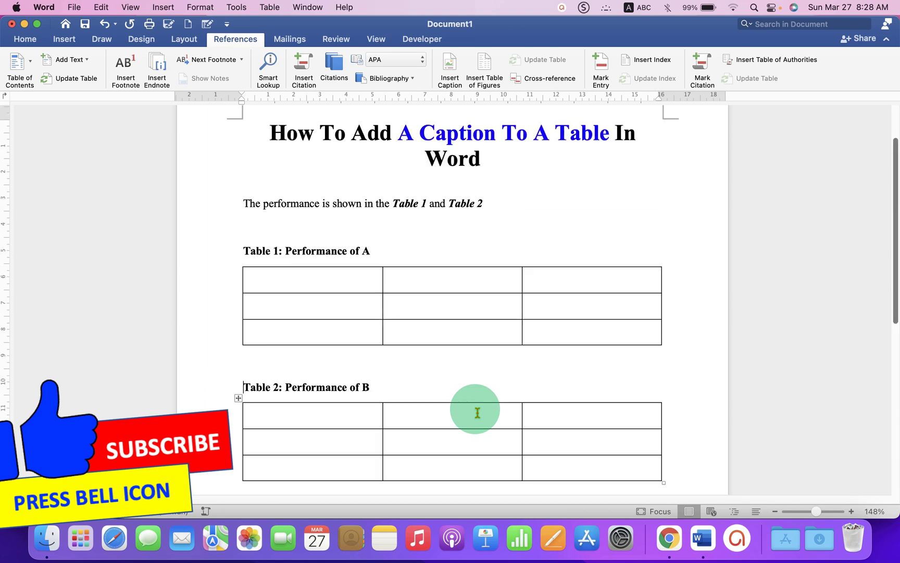